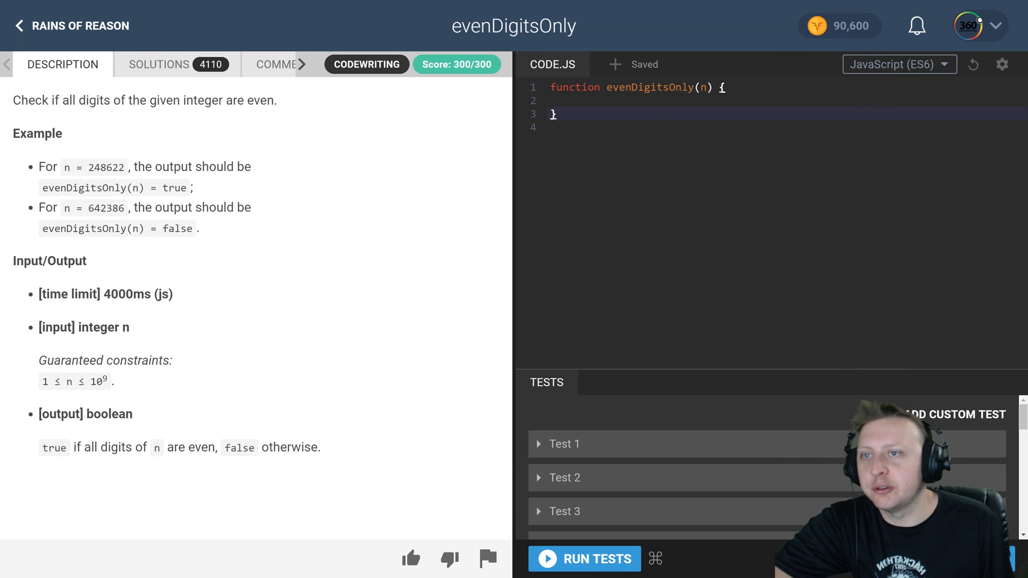
Review the example inputs 248622 and 642386 from Test 1 and the description.
key(Up)
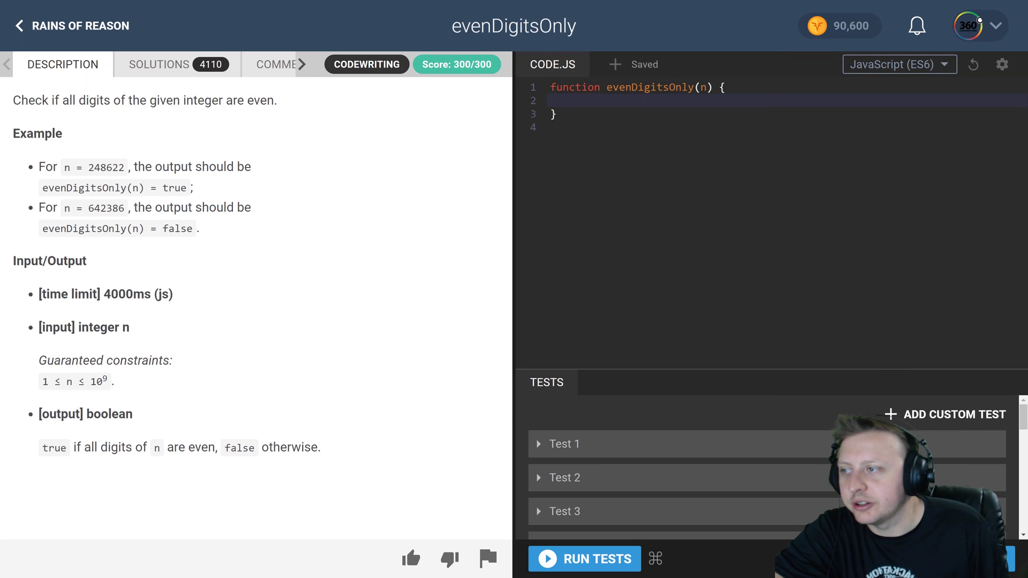
click(569, 447)
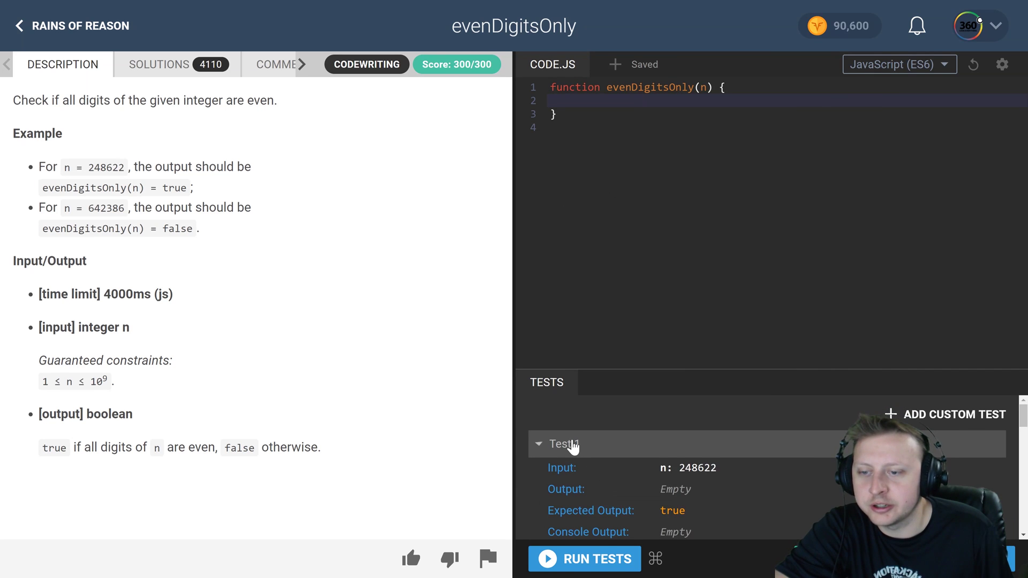
double_click(697, 467)
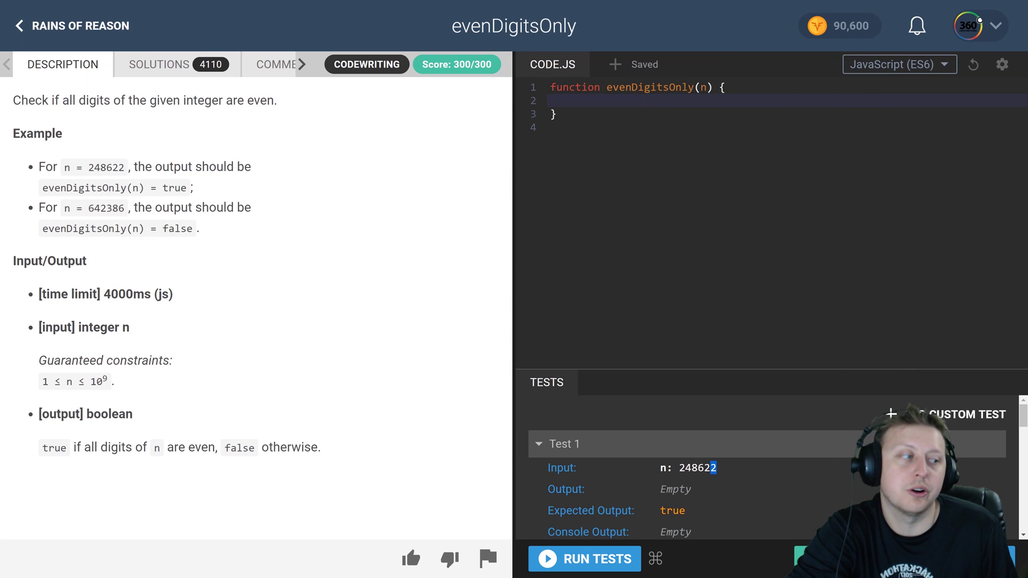
click(648, 446)
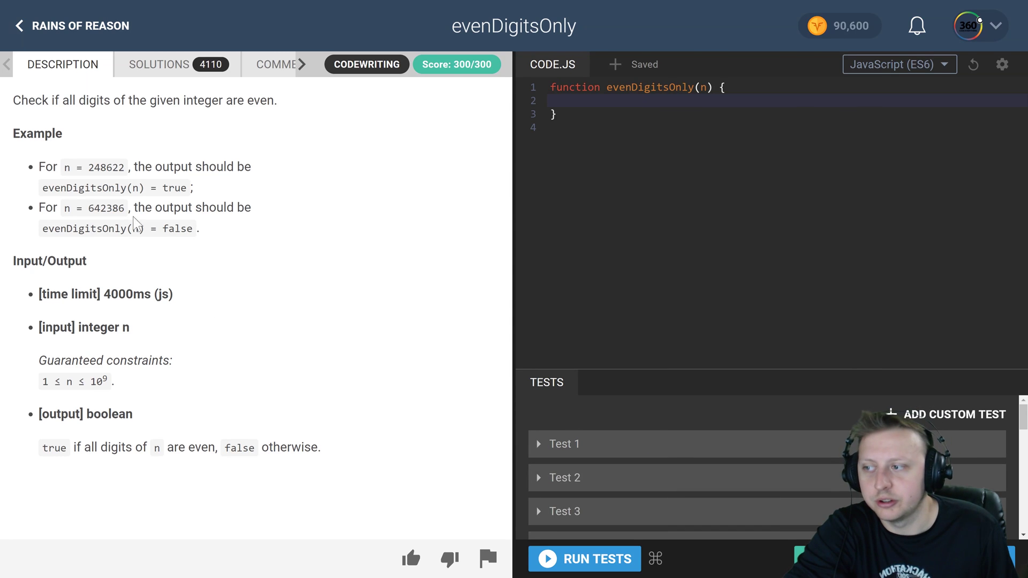
double_click(106, 208)
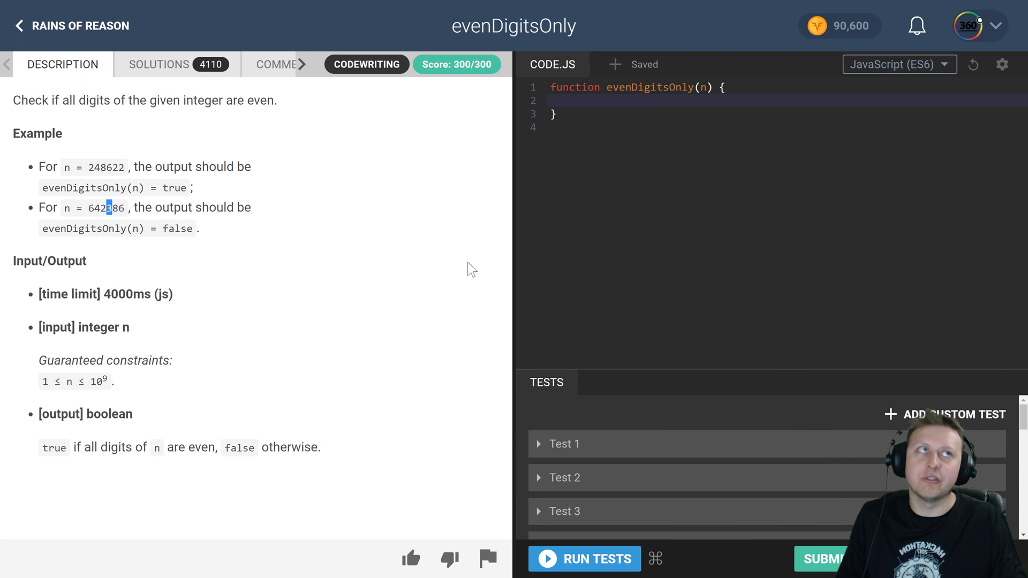
Write line 2 as n = n.toString().split(""); and start a new line below it.
click(562, 101)
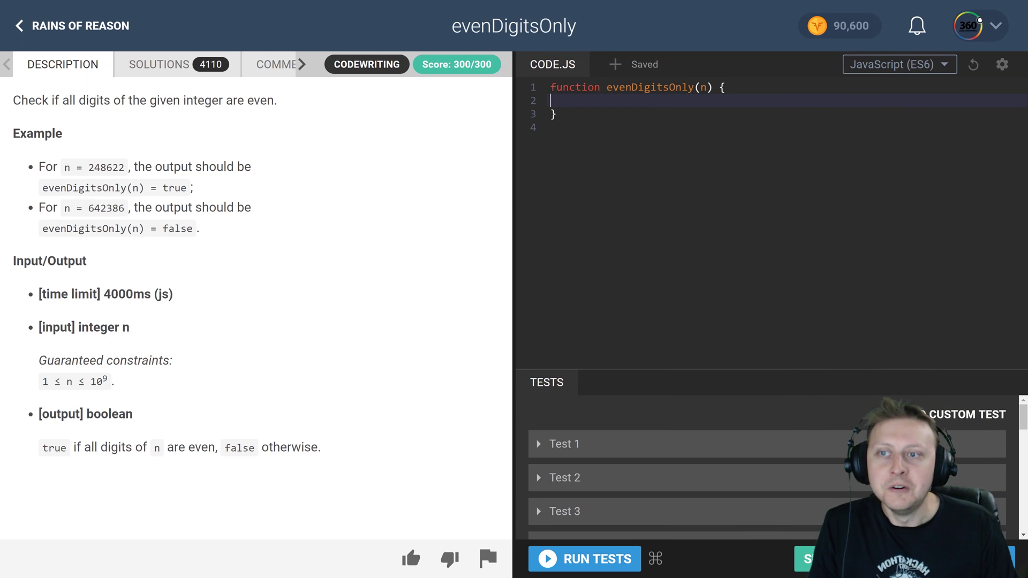
text(n =)
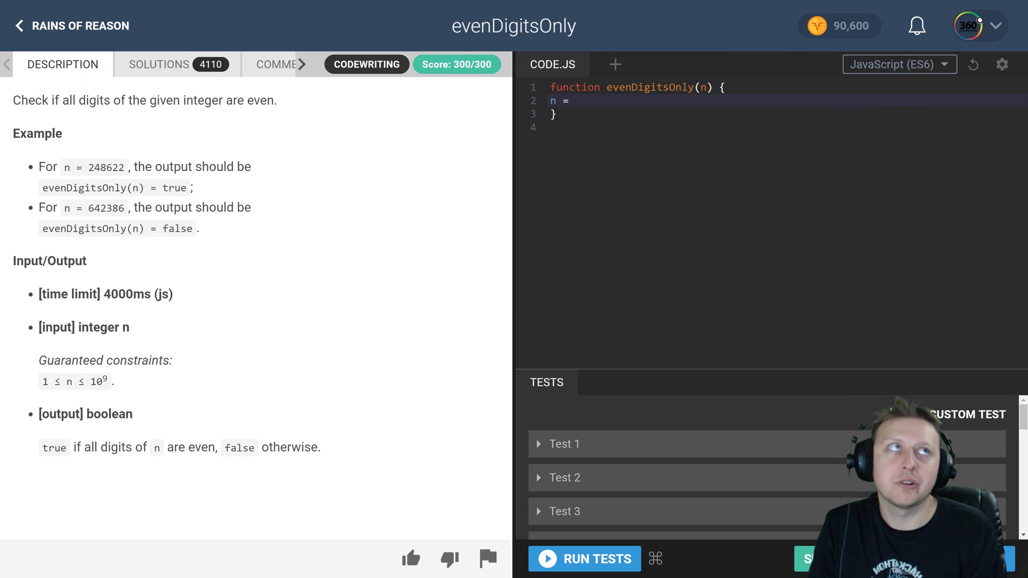
text( n.toSr)
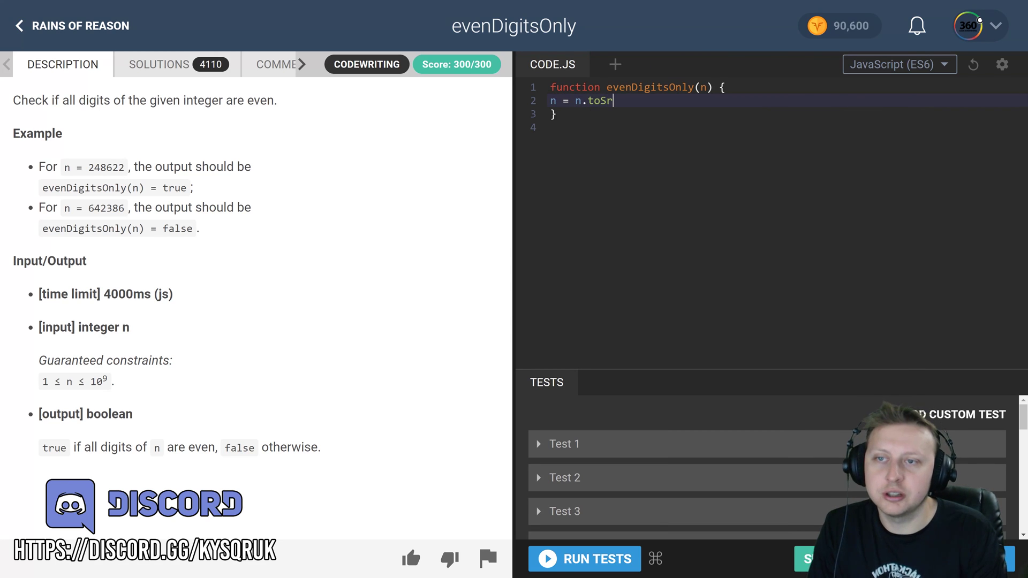
key(BackSpace)
text(tring()
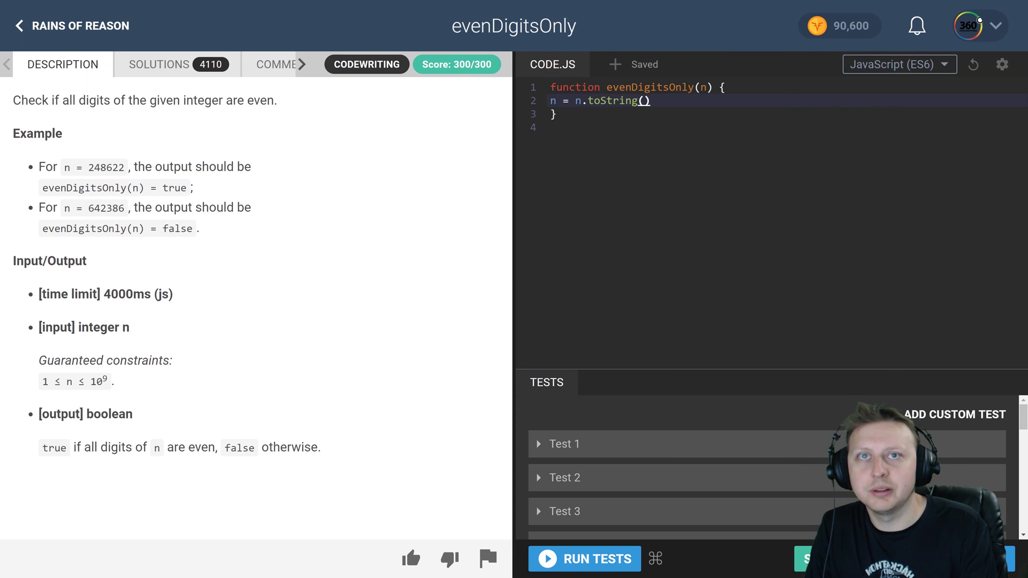
text(.split()
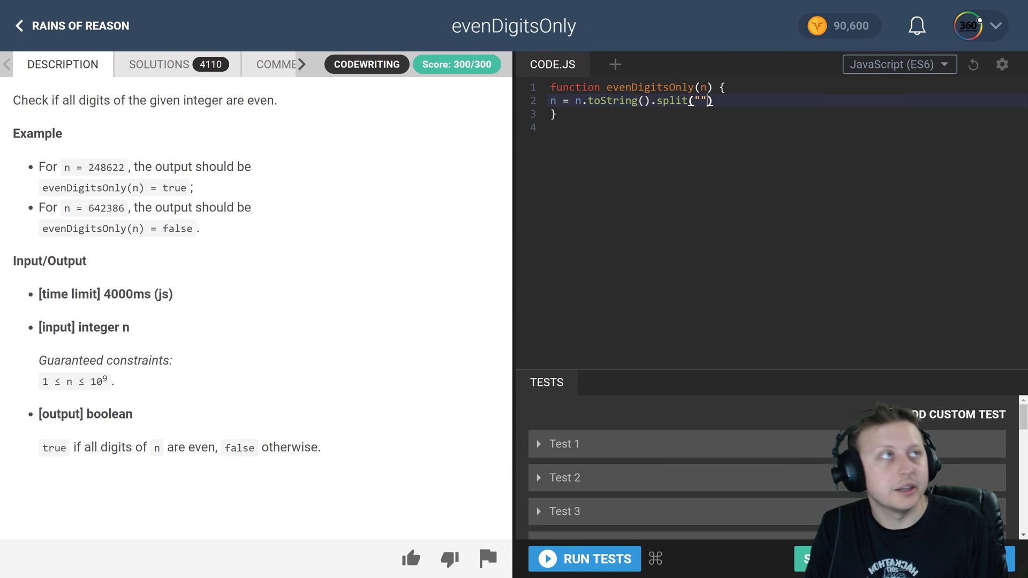
text(;)
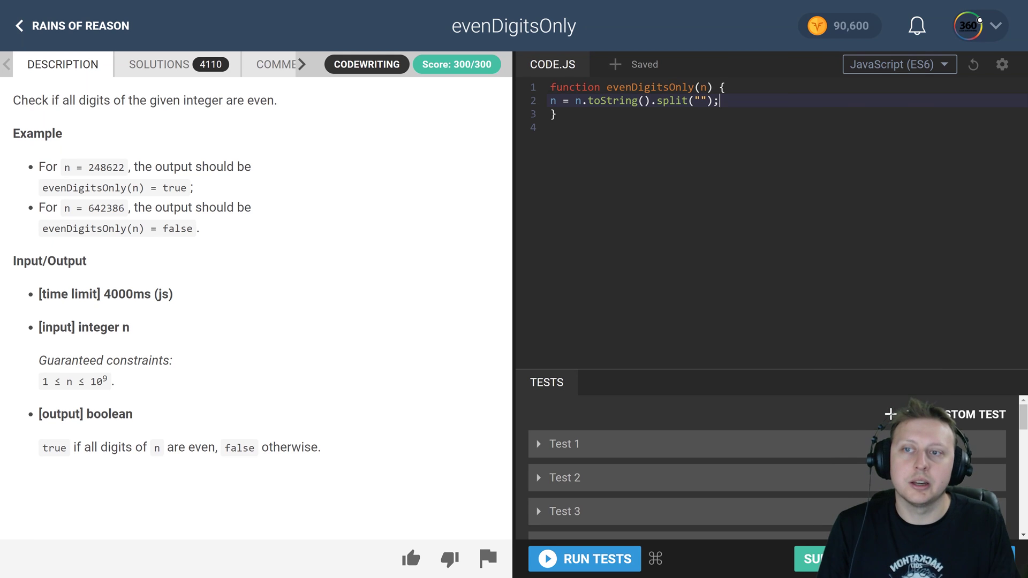
double_click(613, 101)
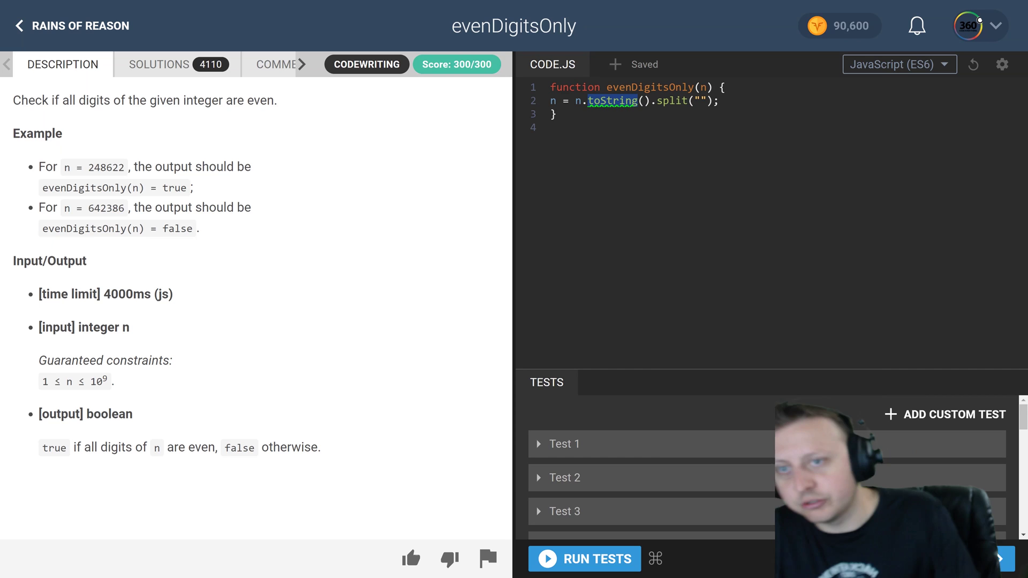
key(End)
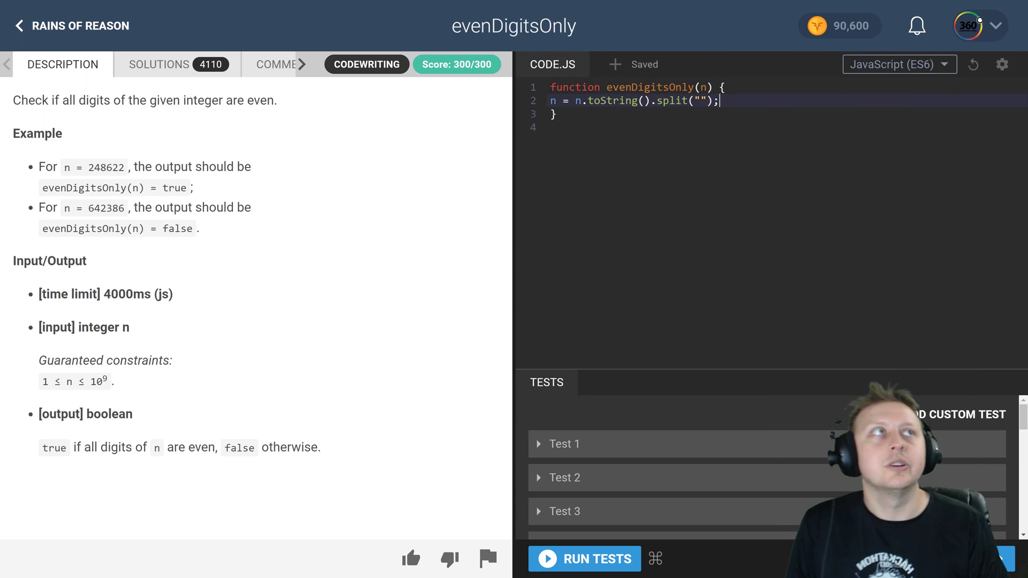
key(Return)
text(re)
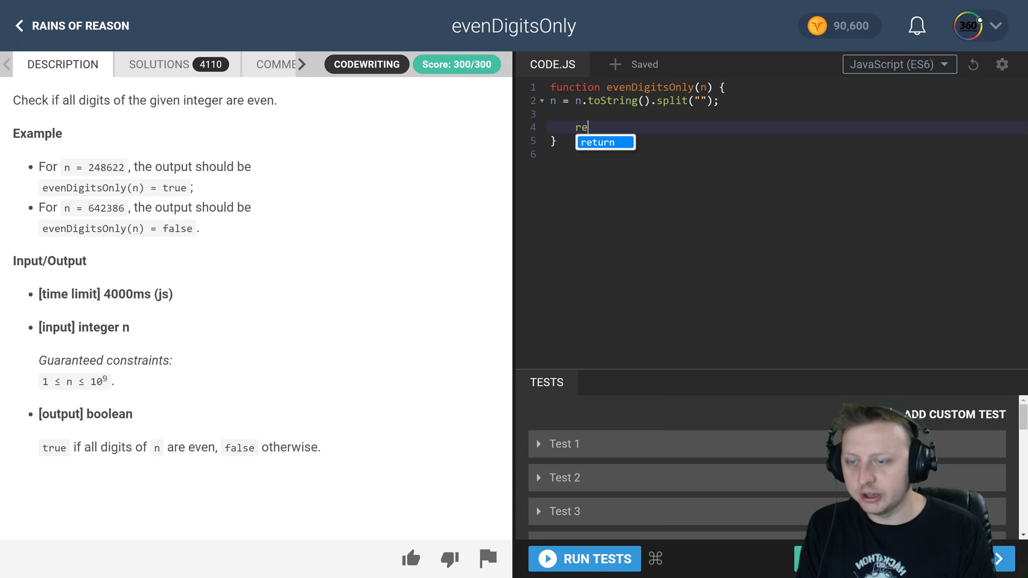
text(turn)
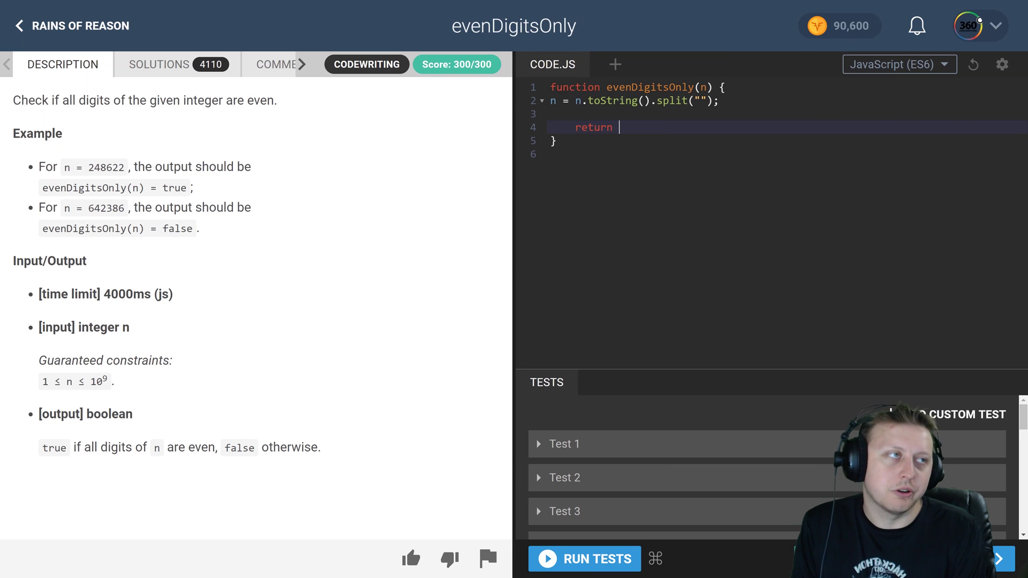
text(n.)
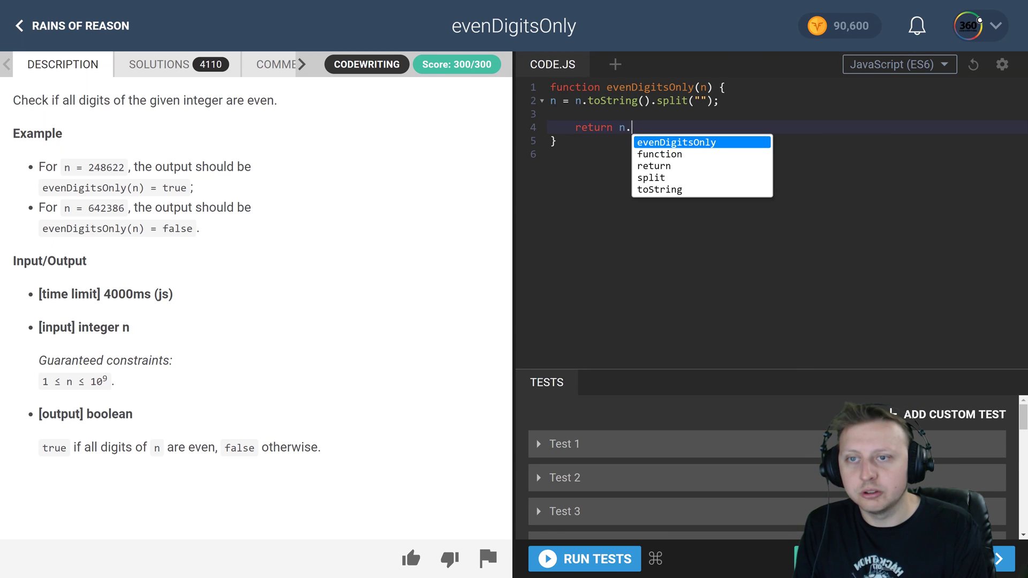
Begin the return statement with 'return n.' and widen the code editor panel.
drag(513, 117, 383, 117)
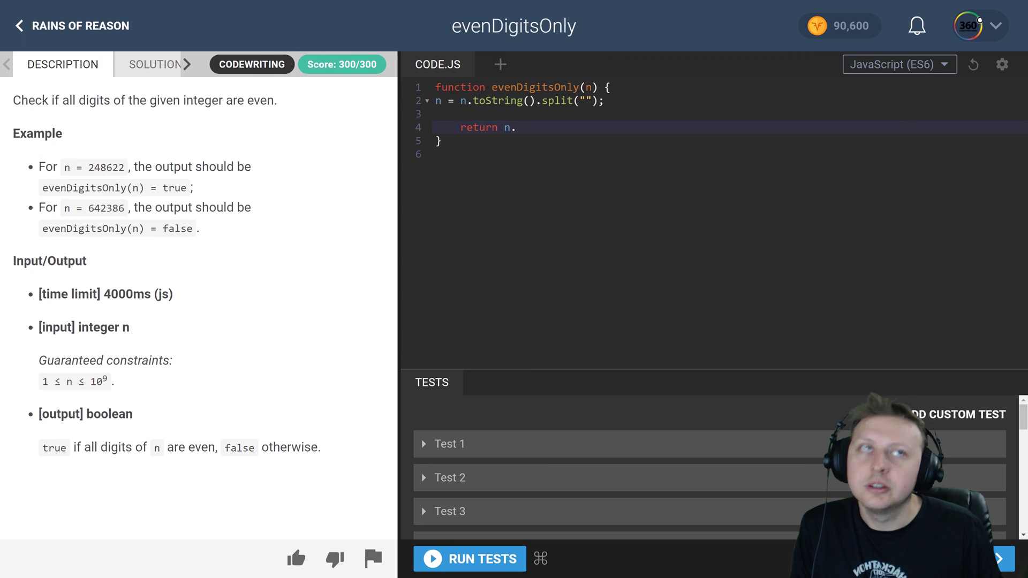
text(every(()
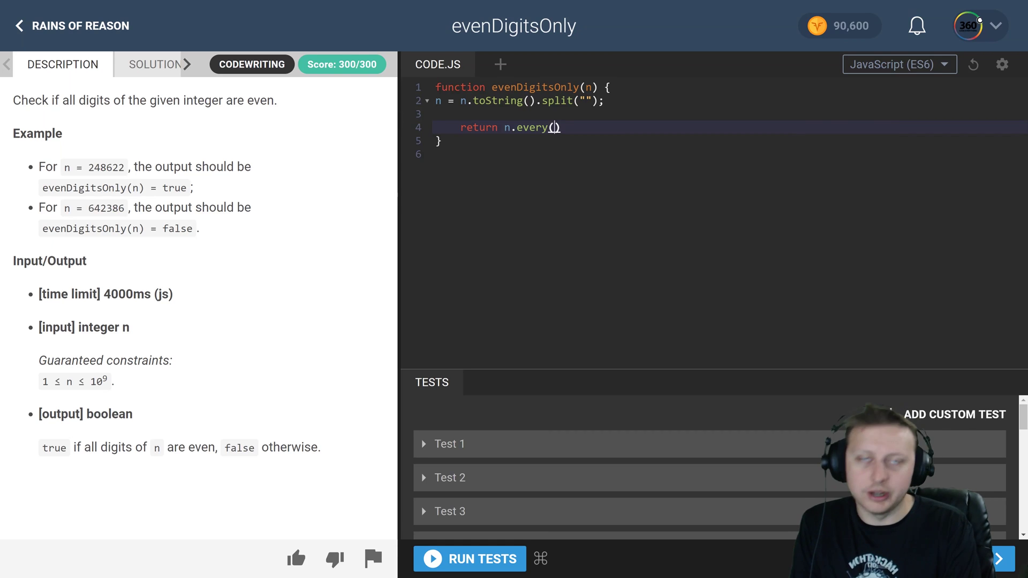
text(el)
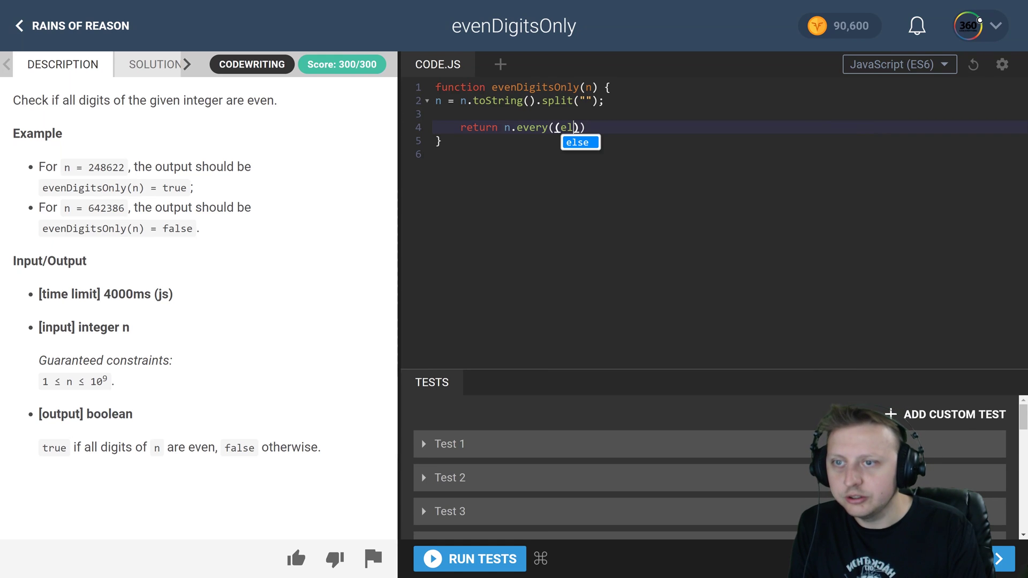
text(ement)=>)
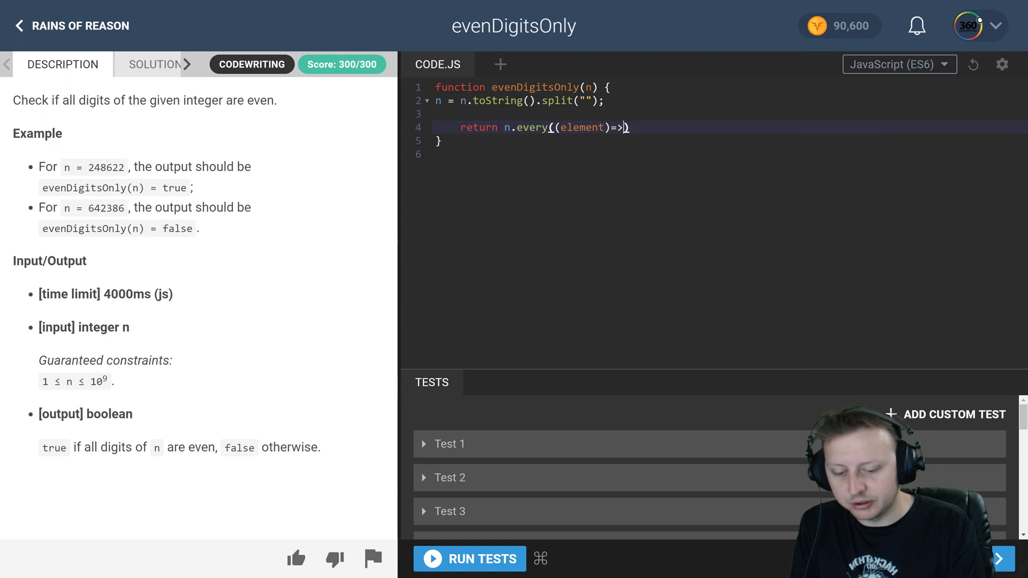
text({)
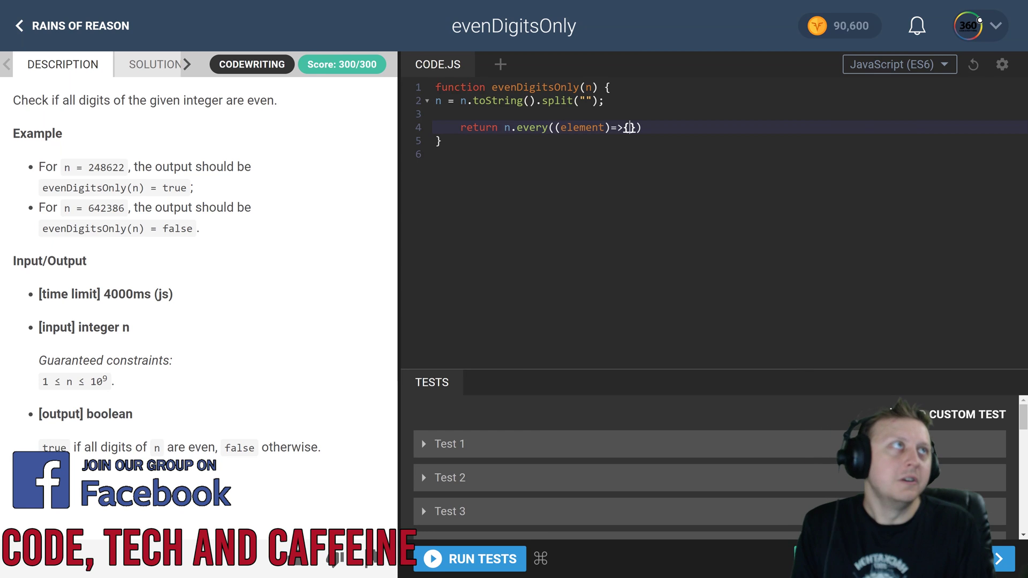
text( ret)
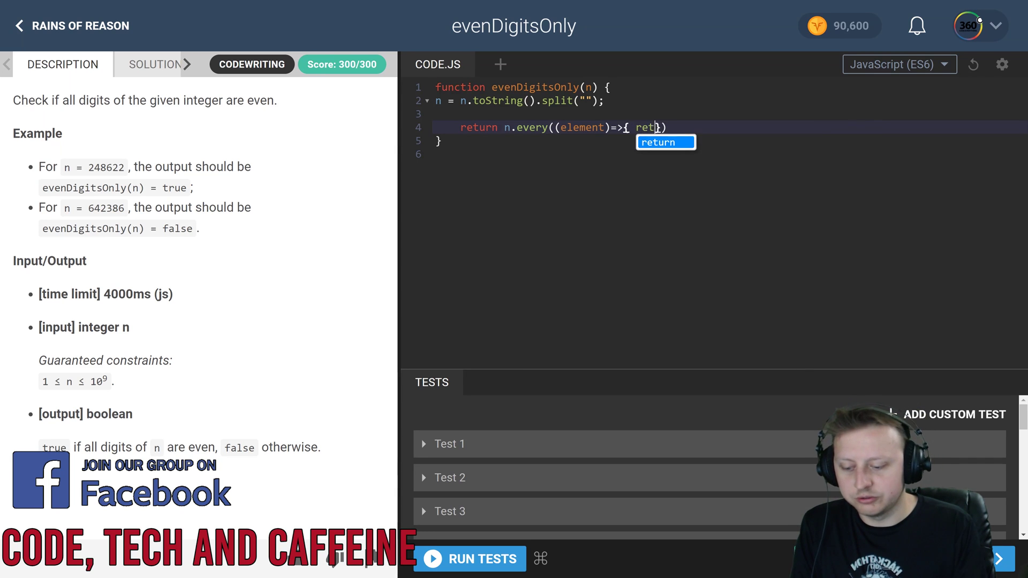
text(urn par)
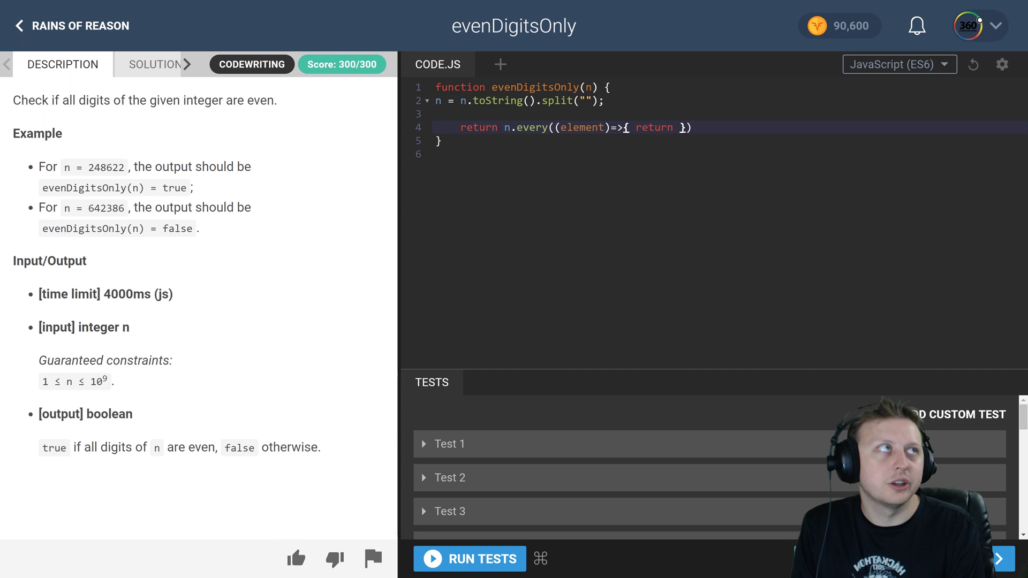
text(se)
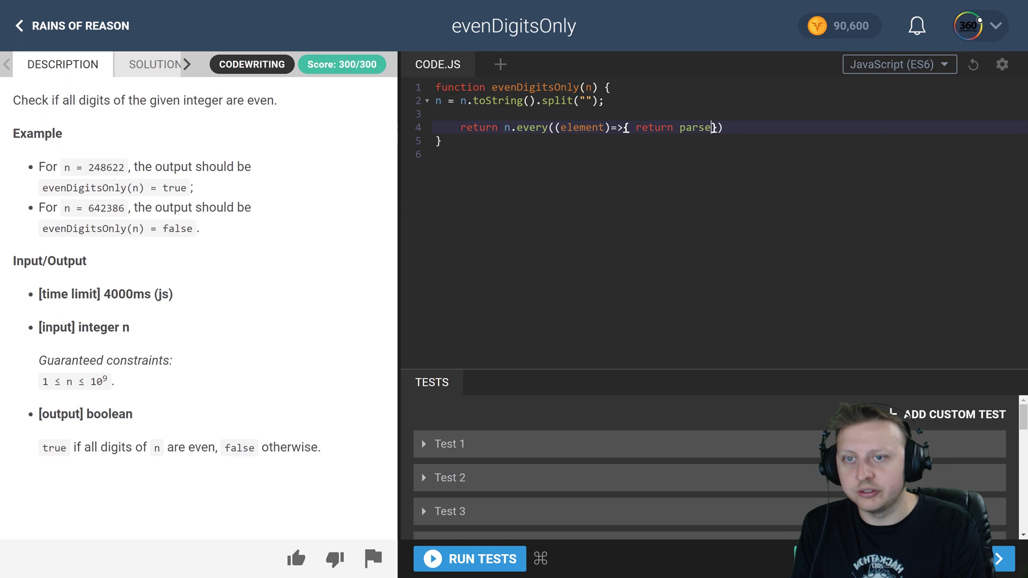
text(Int()
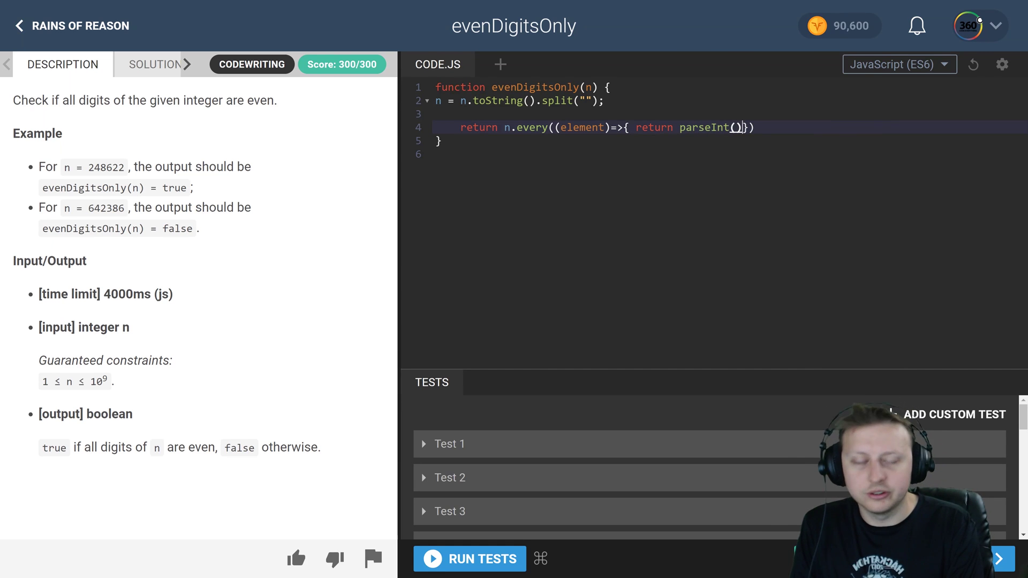
text(elm)
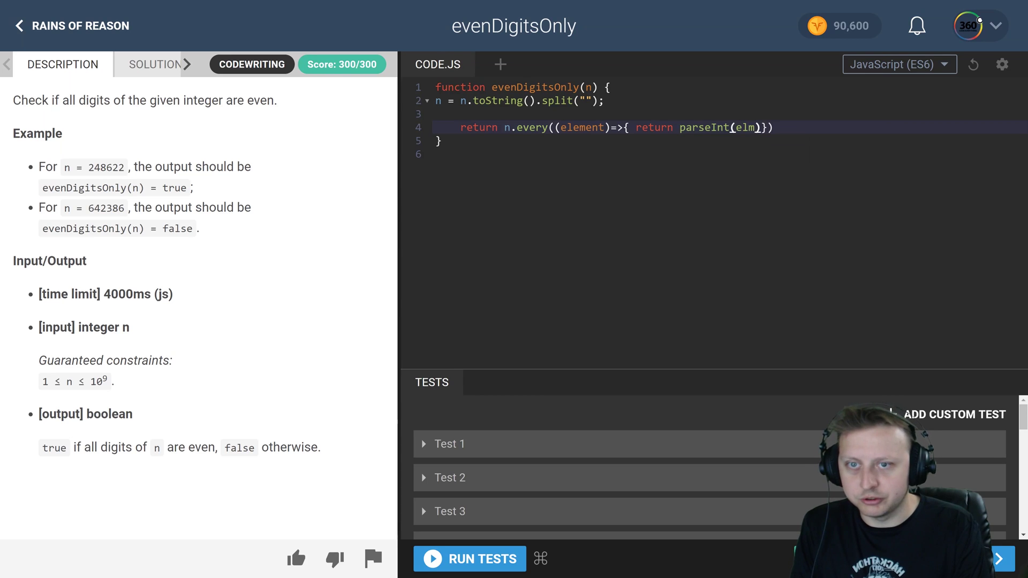
Return n.every((element)=>{ return parseInt(element) % 2 === 0;}); on line 4.
key(BackSpace)
key(BackSpace)
text(lement)
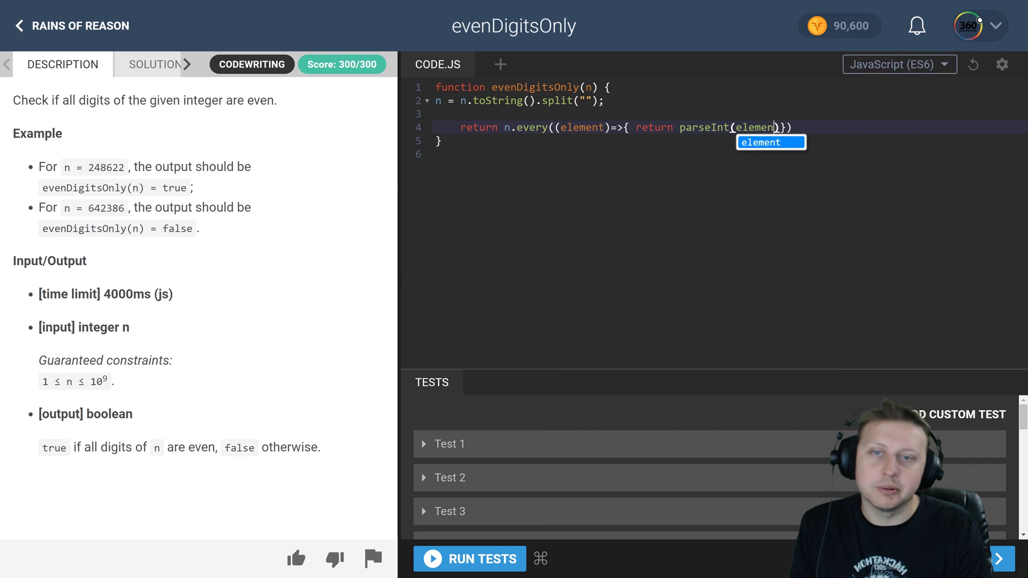
text())
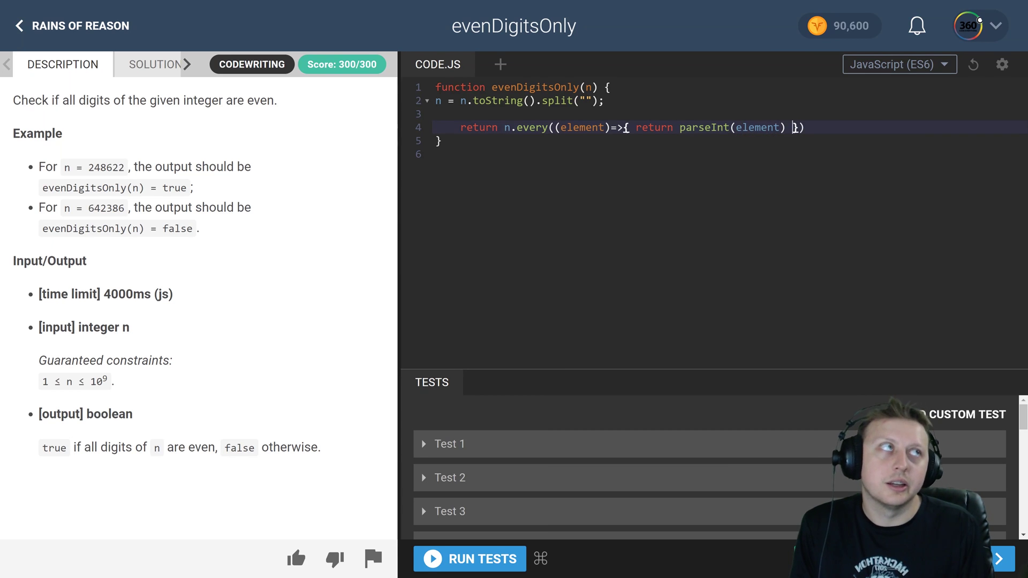
text( % 2)
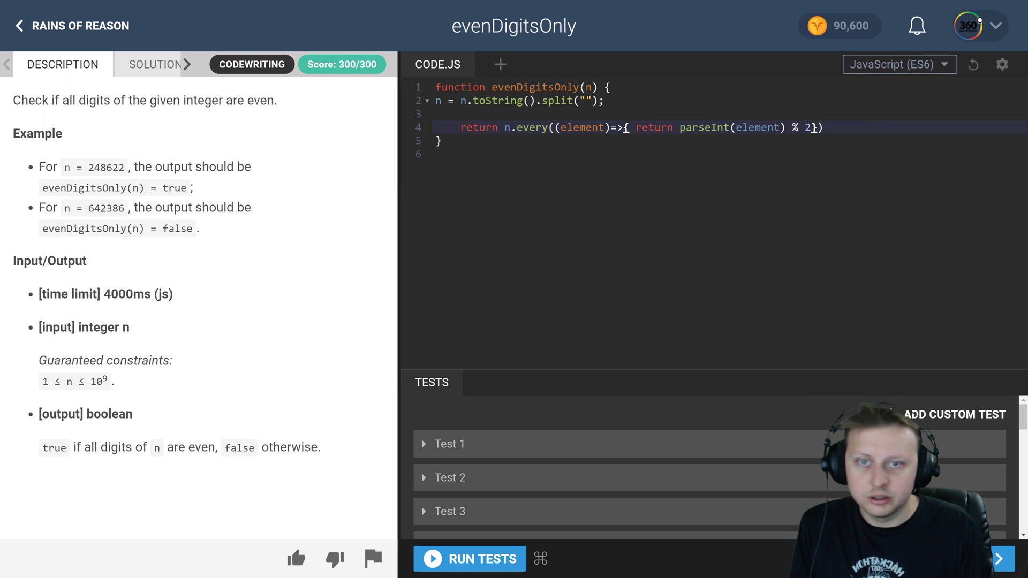
text( === 0)
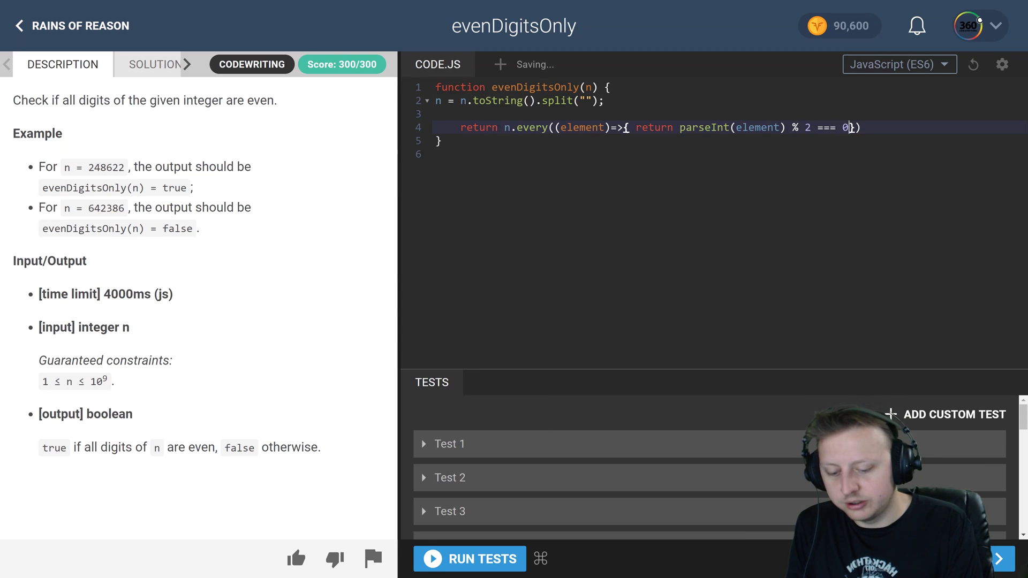
text(;)
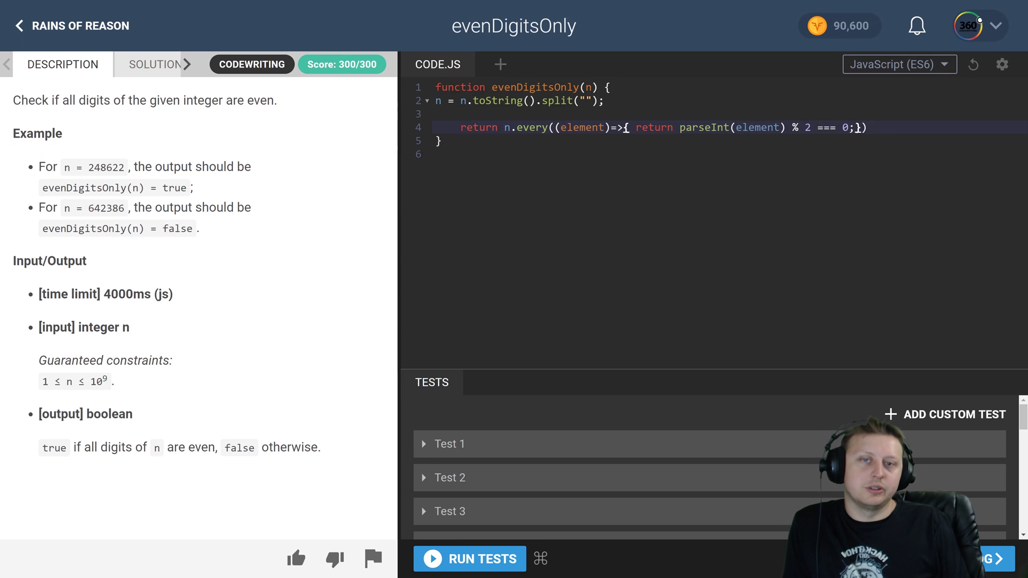
key(End)
text(;)
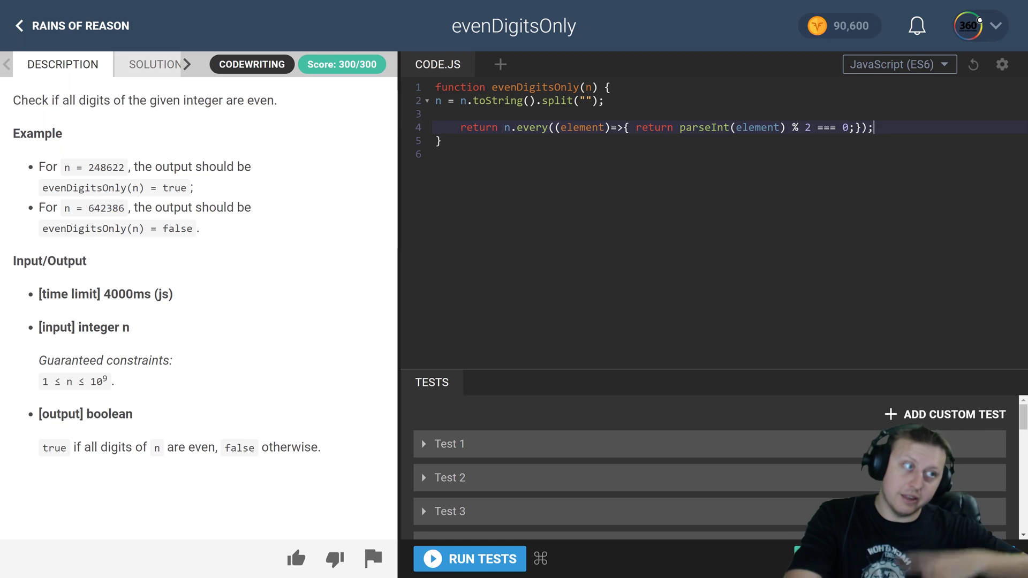
Run the sample tests, then submit against all hidden tests so 20/20 pass.
click(485, 550)
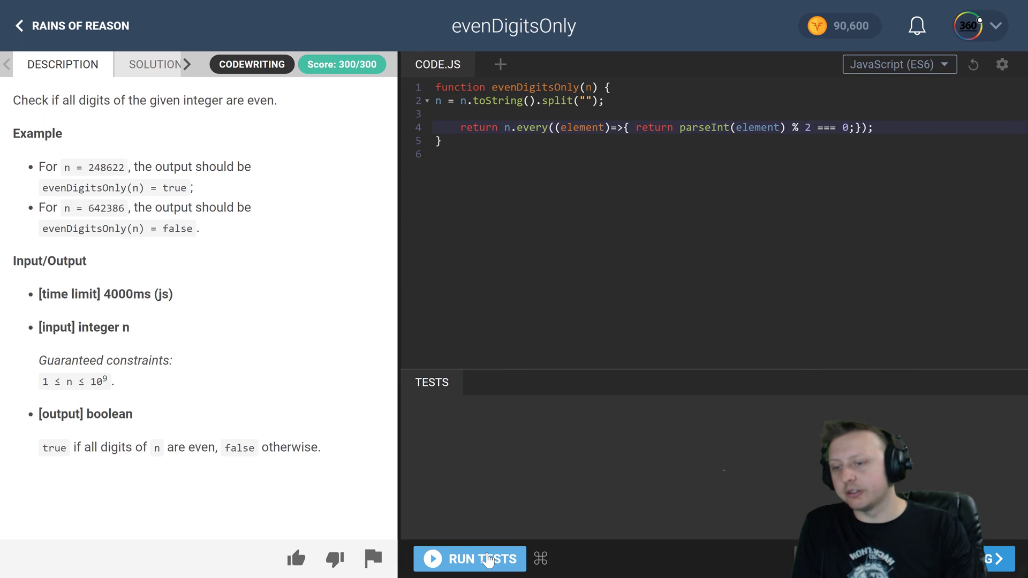
click(947, 559)
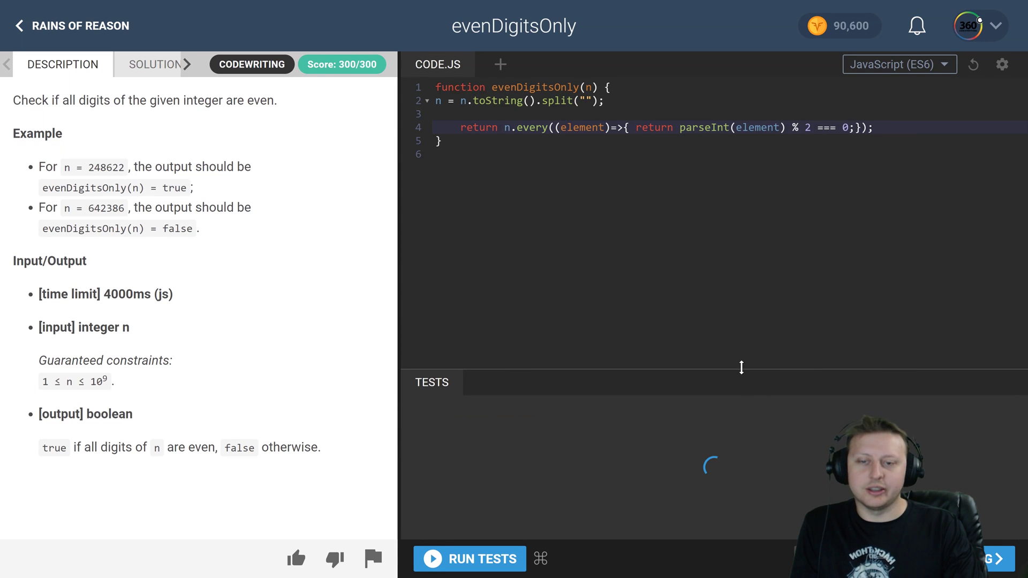